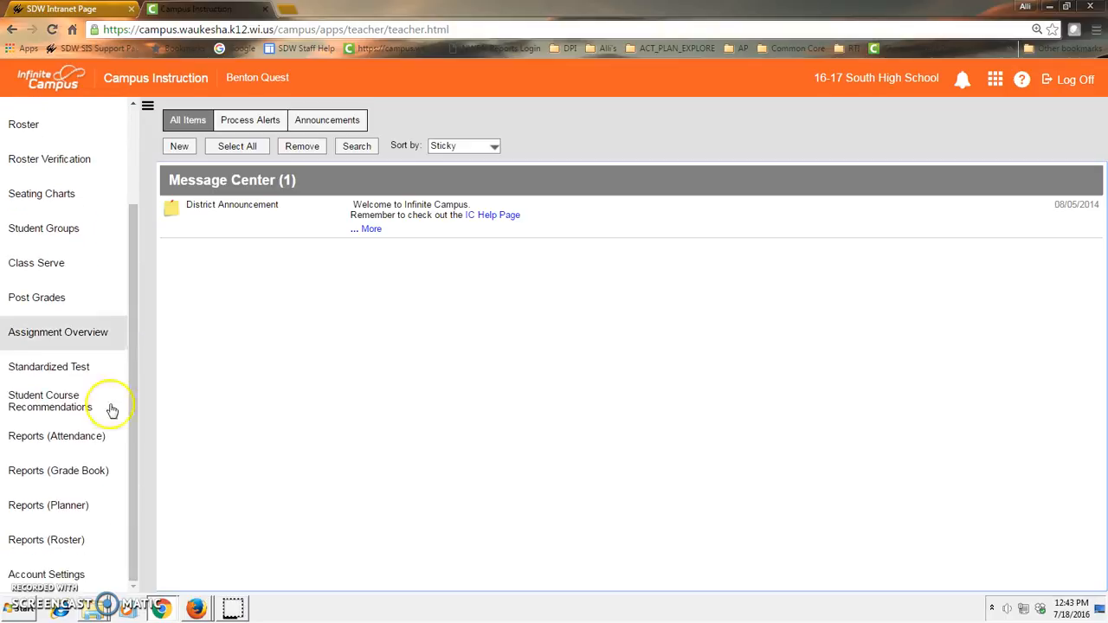
- Open account settings and check the year and school context, keeping 16-17 and South High School
{"action": "left_click", "coordinate": [76, 579]}
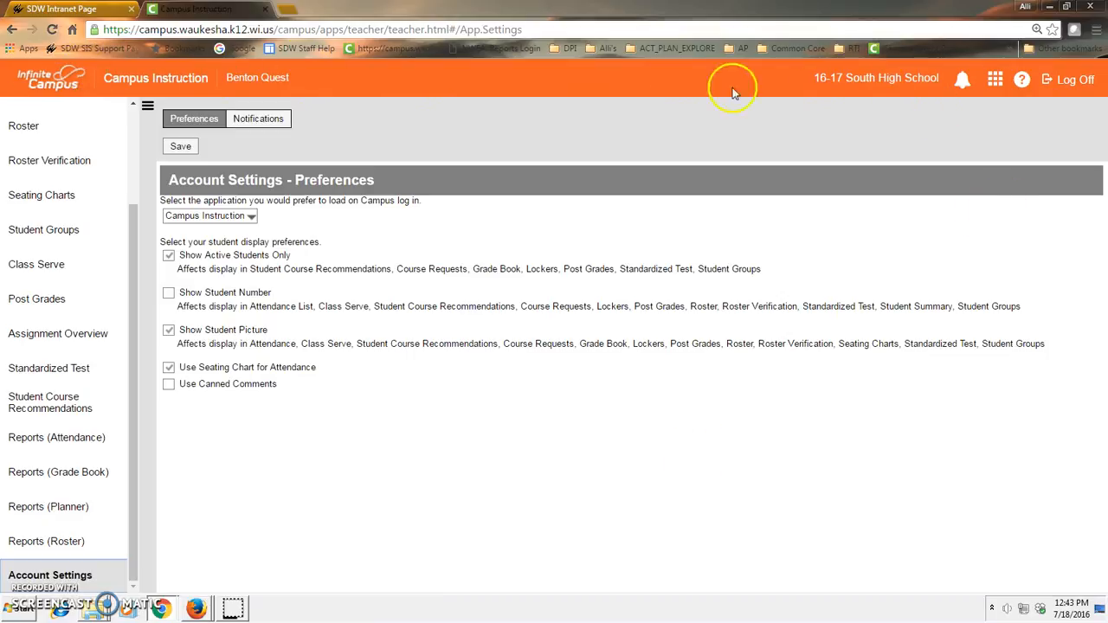
{"action": "left_click", "coordinate": [911, 81]}
{"action": "left_click", "coordinate": [355, 298]}
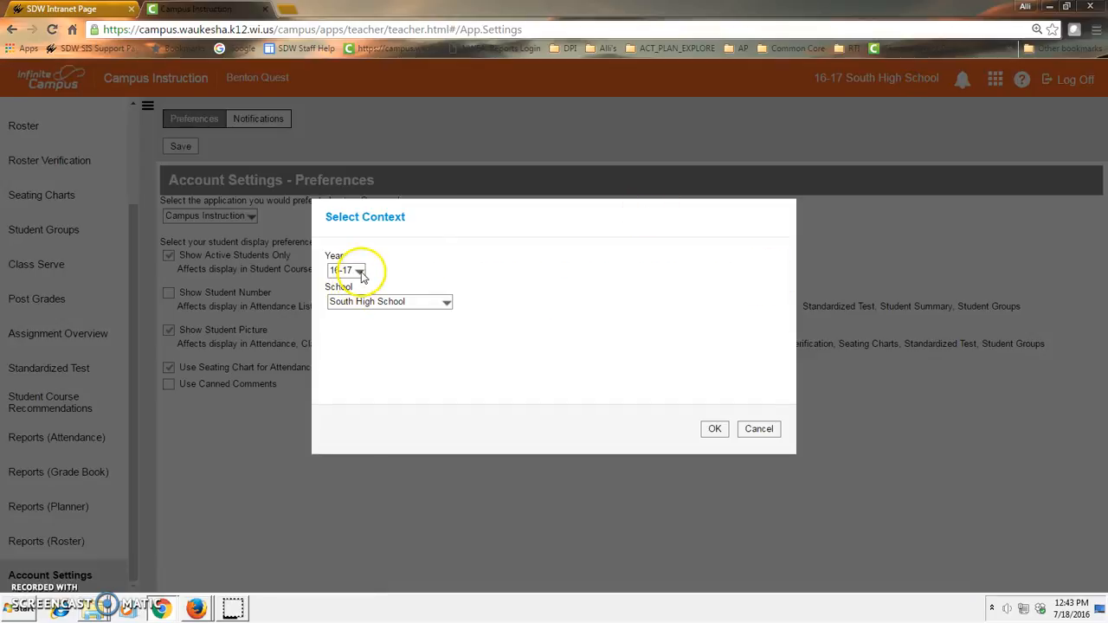
{"action": "left_click", "coordinate": [361, 271]}
{"action": "left_click", "coordinate": [379, 301]}
{"action": "left_click", "coordinate": [380, 301]}
{"action": "left_click", "coordinate": [378, 300]}
{"action": "left_click", "coordinate": [708, 433]}
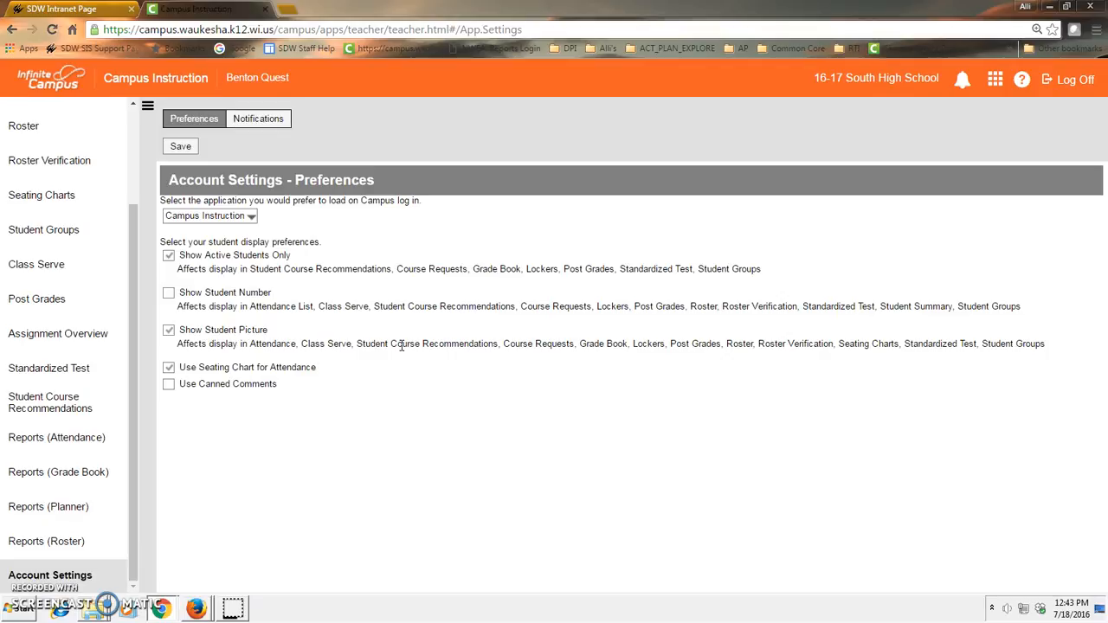
- Review the student display preferences, keeping Show Active Students Only checked, and save the account settings
{"action": "left_click", "coordinate": [171, 258]}
{"action": "left_click", "coordinate": [169, 258]}
{"action": "left_click", "coordinate": [80, 580]}
{"action": "left_click", "coordinate": [179, 332]}
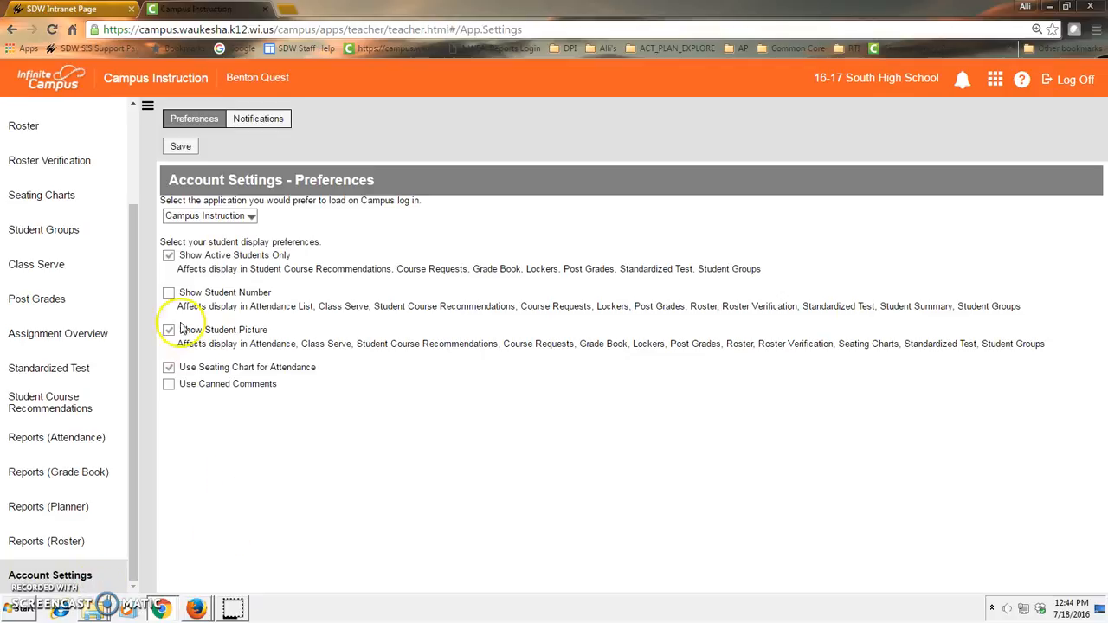
{"action": "left_click", "coordinate": [180, 372]}
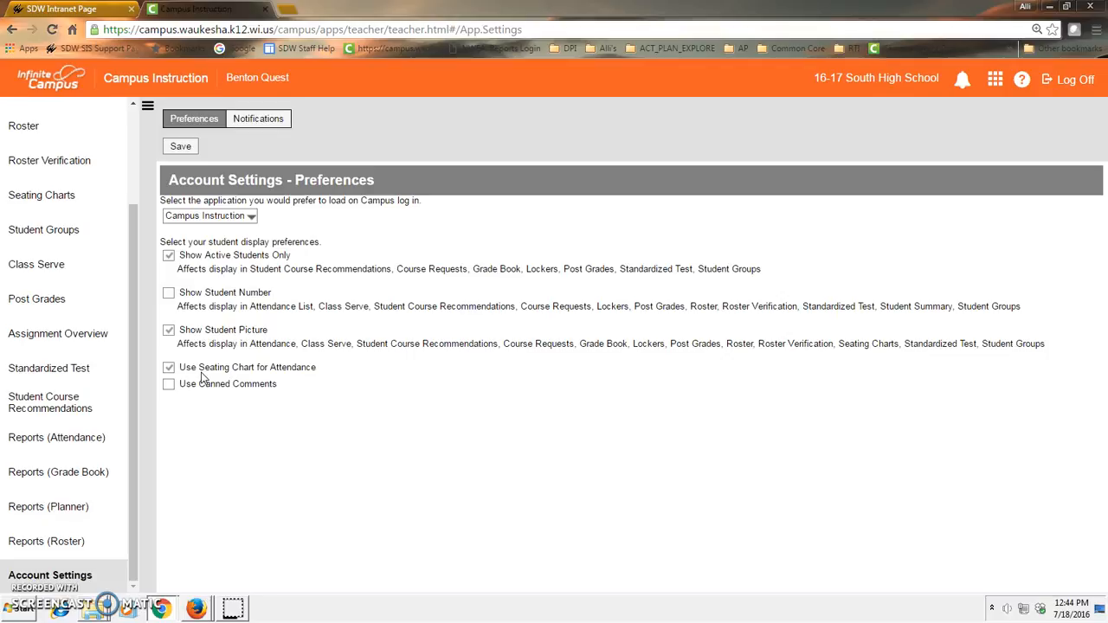
{"action": "left_click", "coordinate": [74, 578]}
{"action": "left_click", "coordinate": [180, 147]}
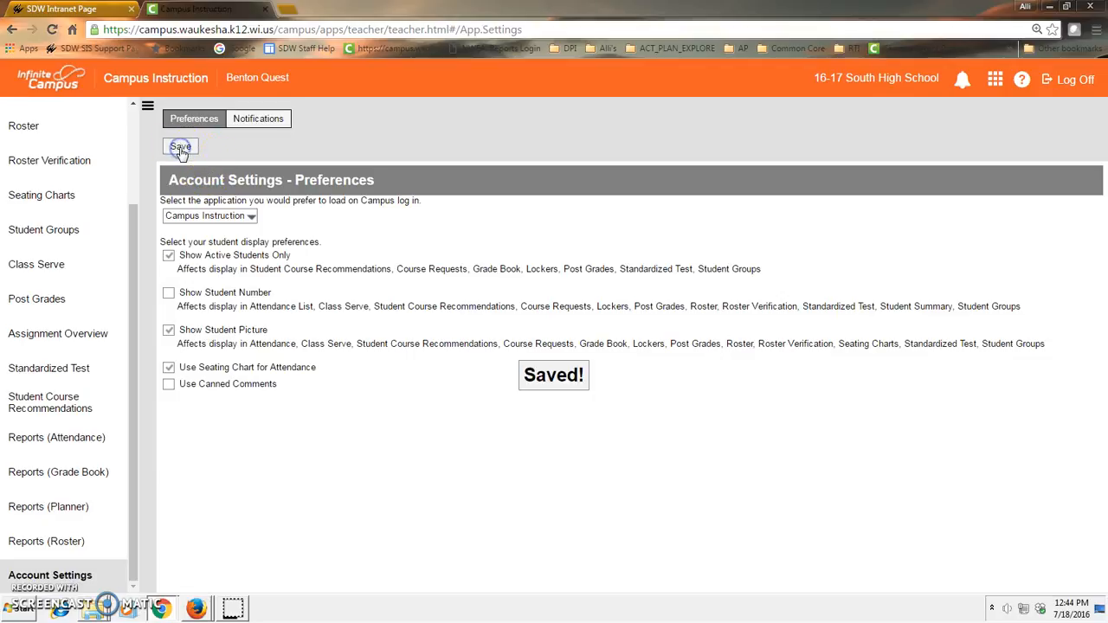
- Open the Grade Book and expand its Settings panel
{"action": "left_click_drag", "start_coordinate": [131, 316], "coordinate": [136, 156]}
{"action": "left_click", "coordinate": [50, 180]}
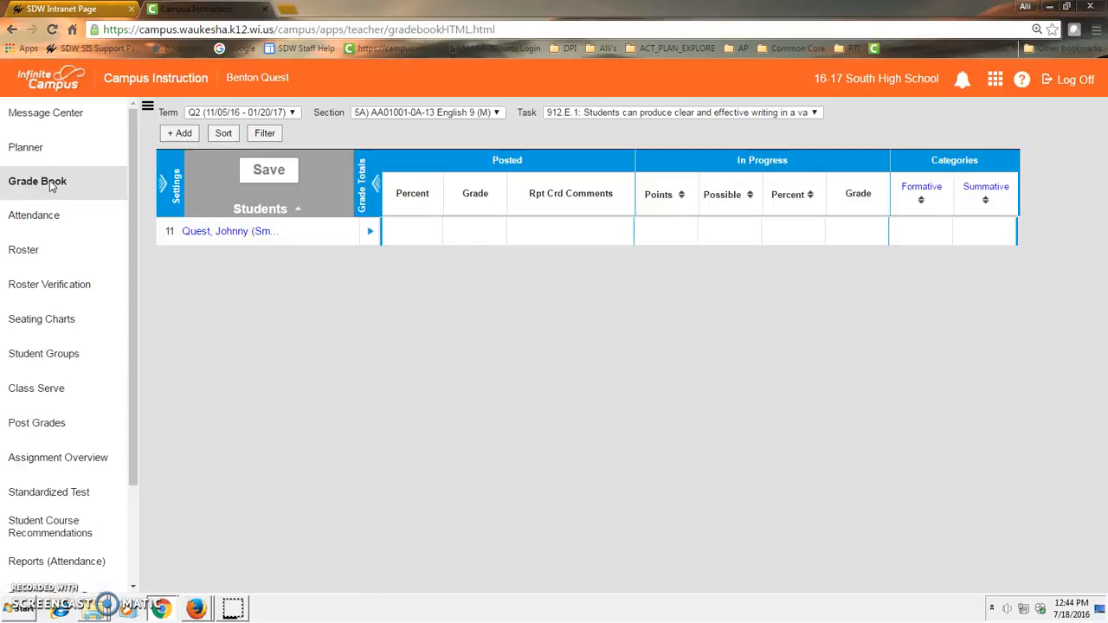
{"action": "left_click", "coordinate": [165, 185]}
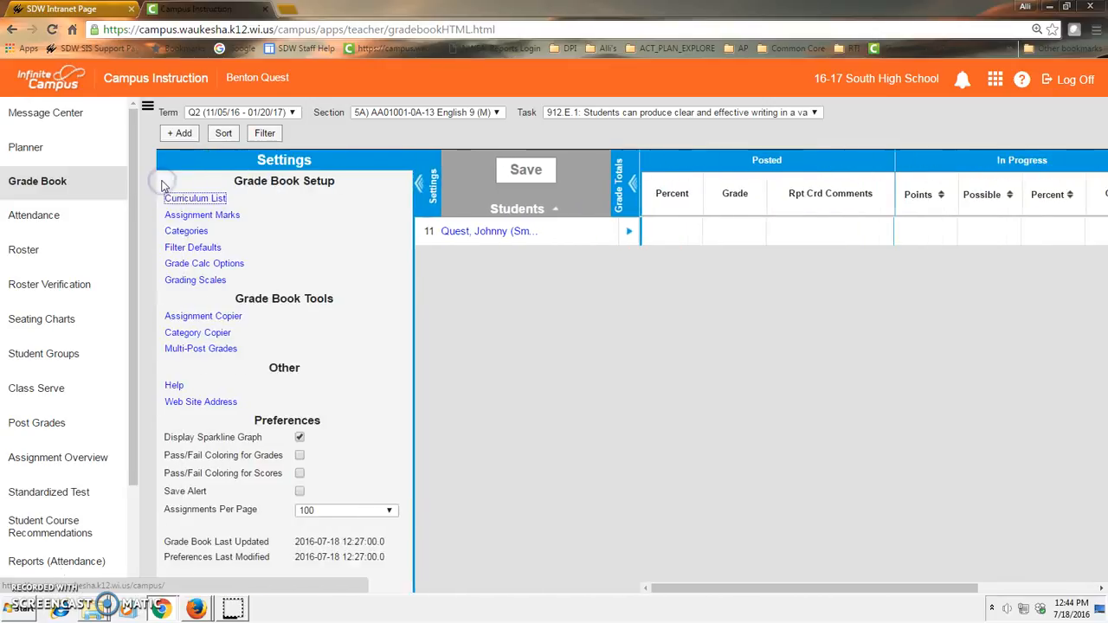
- Open the Category List, review the Formative and Summative weights, then save and close it
{"action": "left_click", "coordinate": [174, 234]}
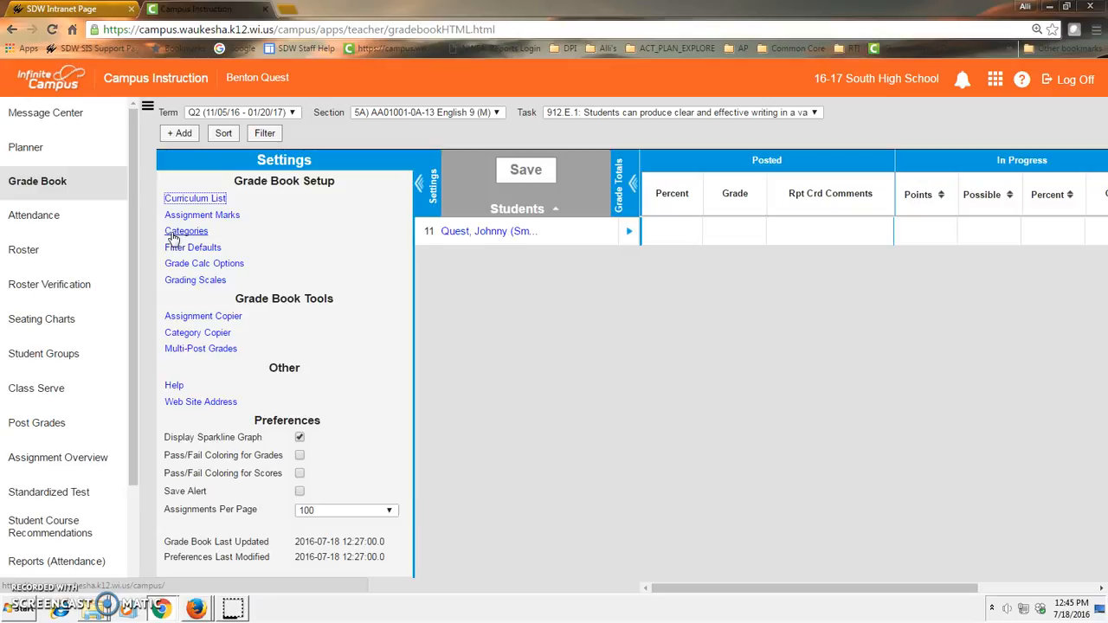
{"action": "left_click", "coordinate": [174, 236]}
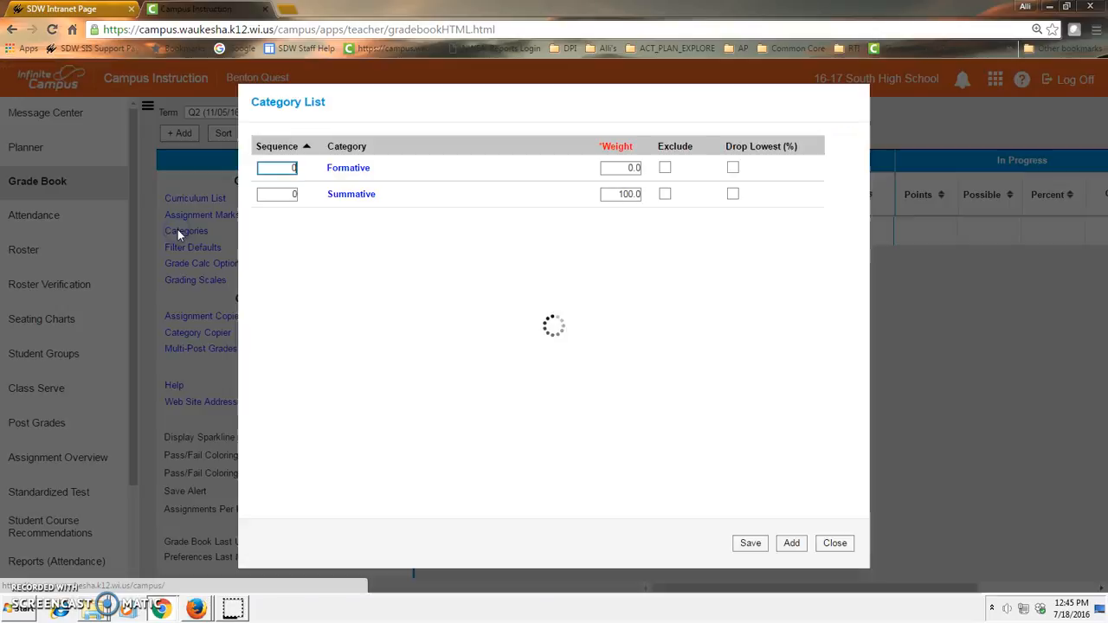
{"action": "left_click", "coordinate": [320, 226]}
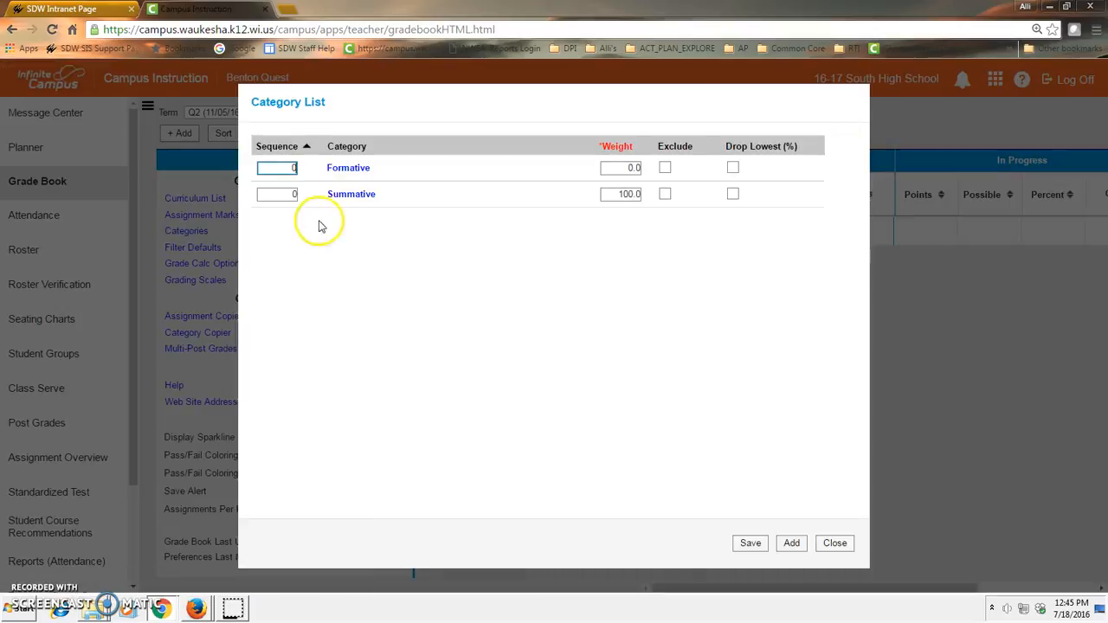
{"action": "left_click", "coordinate": [352, 173]}
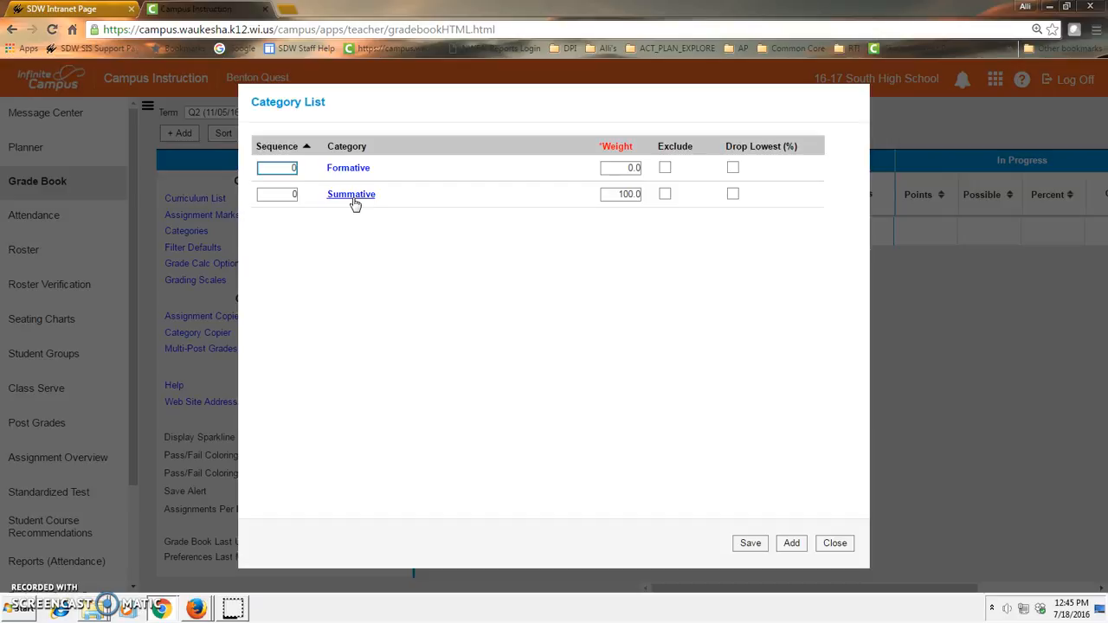
{"action": "left_click", "coordinate": [628, 193]}
{"action": "left_click", "coordinate": [266, 167]}
{"action": "left_click", "coordinate": [617, 172]}
{"action": "left_click", "coordinate": [750, 543]}
{"action": "left_click", "coordinate": [831, 543]}
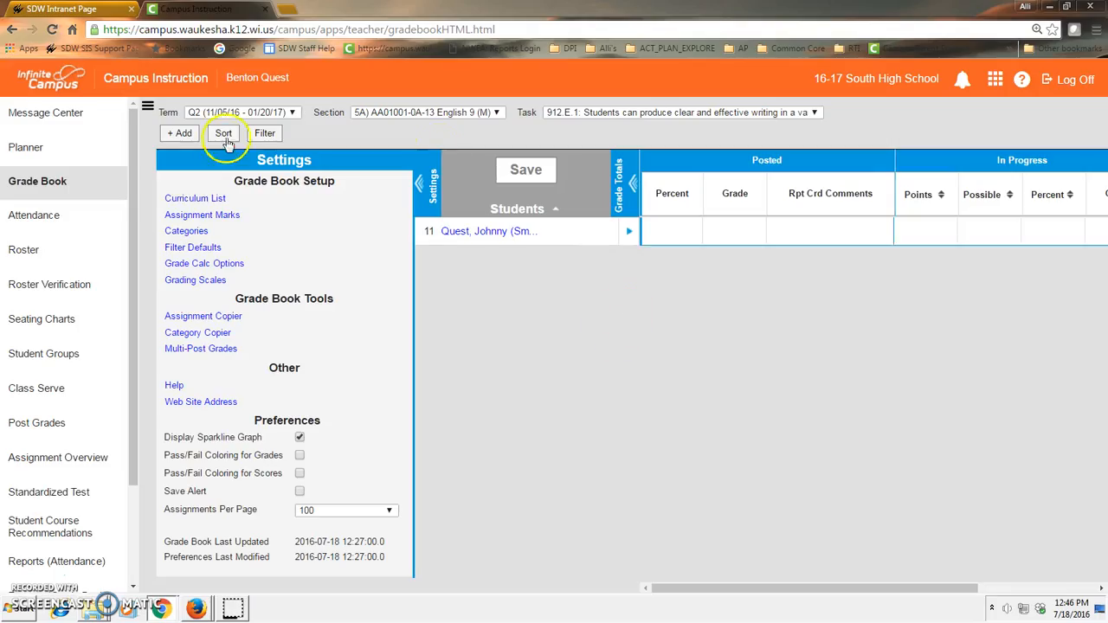
- Open Grade Calc Options, review the standards and semester grade calculations, and save them
{"action": "left_click", "coordinate": [185, 265]}
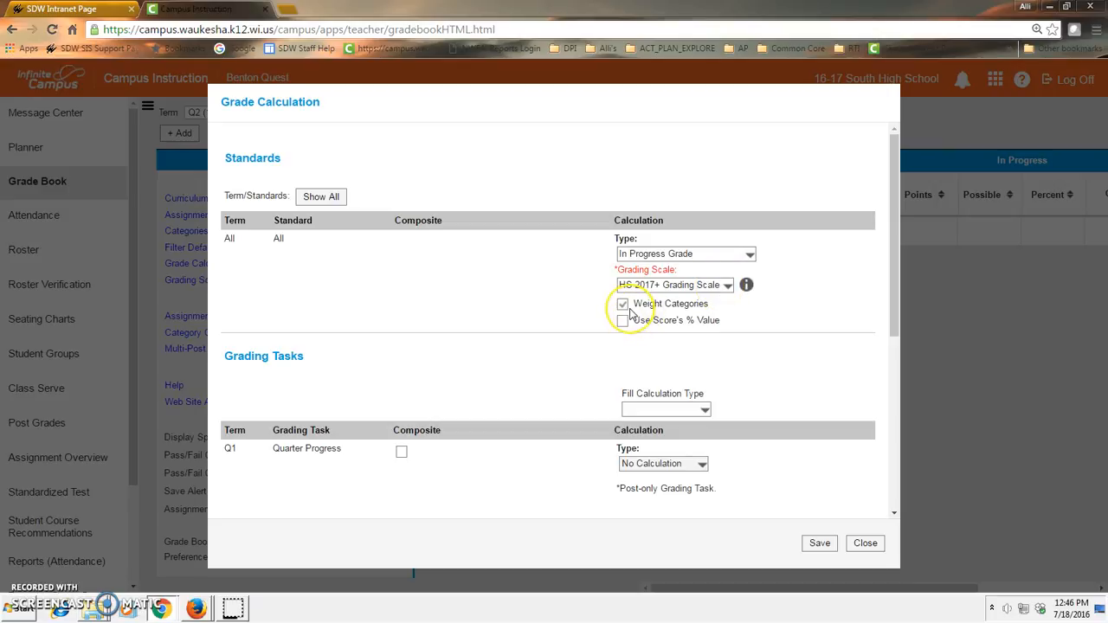
{"action": "left_click_drag", "start_coordinate": [892, 292], "coordinate": [885, 409]}
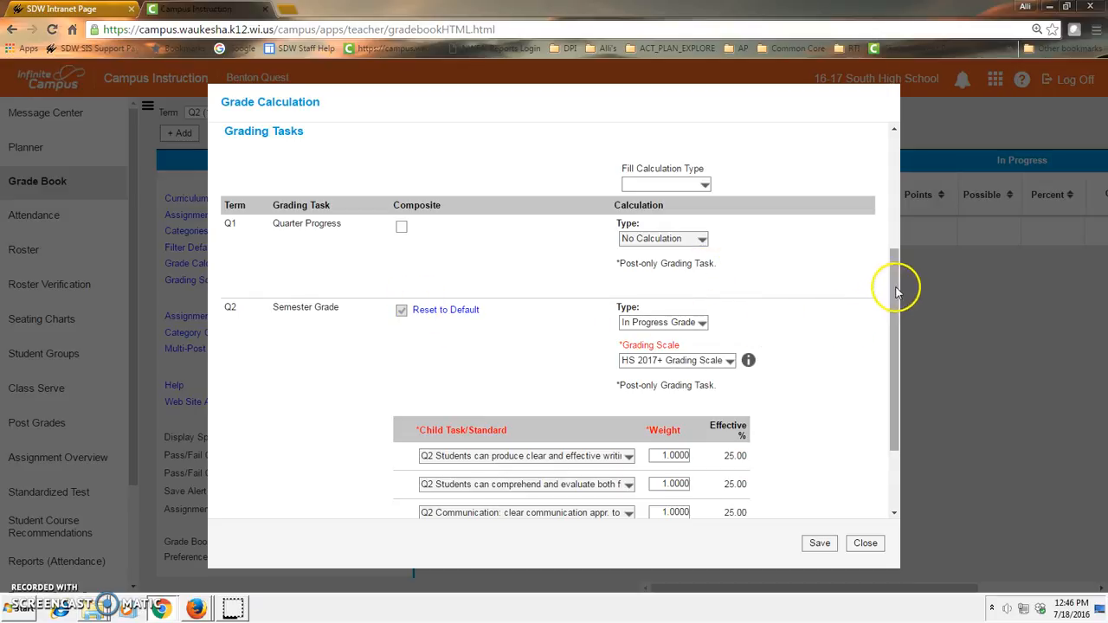
{"action": "scroll", "coordinate": [896, 333], "scroll_direction": "down", "scroll_amount": 1}
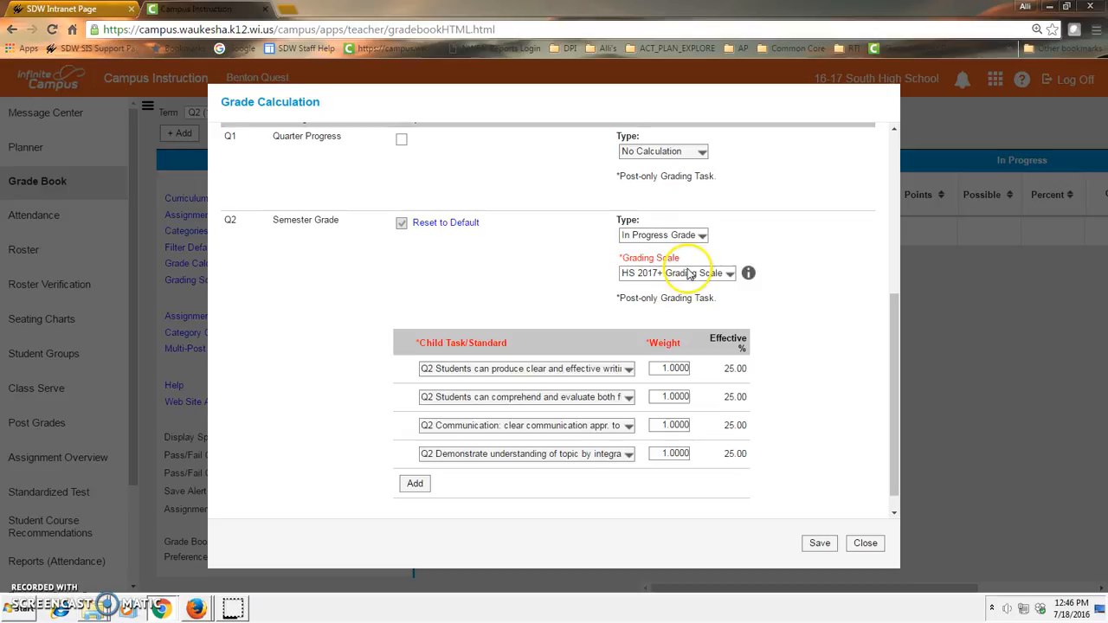
{"action": "left_click", "coordinate": [816, 543]}
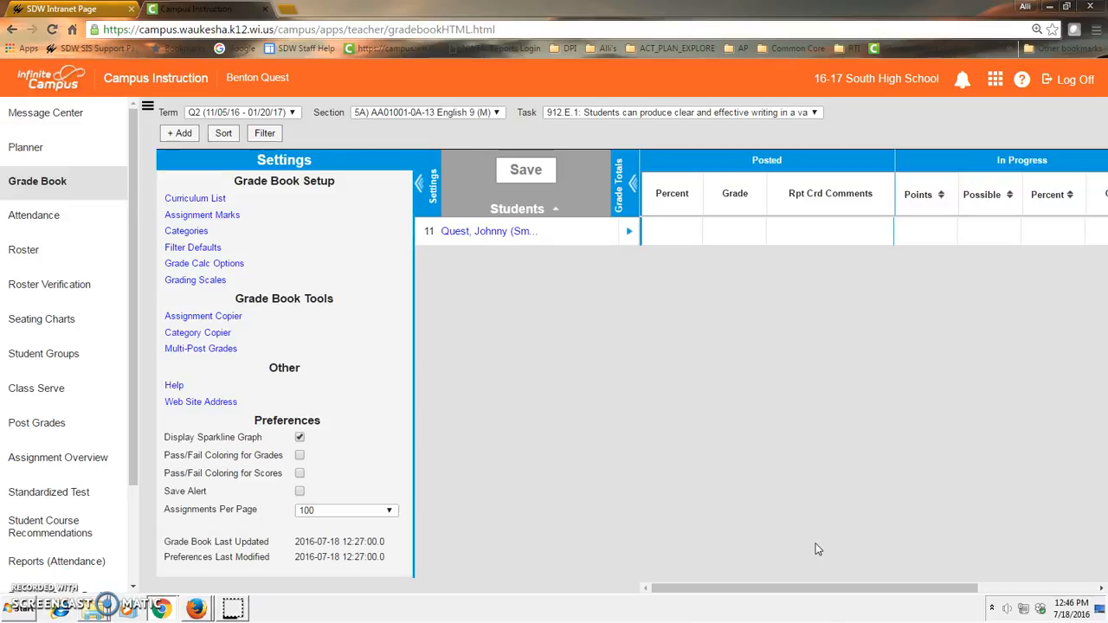
- Browse the section's task list, keeping task 912.E.1 selected
{"action": "left_click_drag", "start_coordinate": [774, 586], "coordinate": [893, 588]}
{"action": "left_click", "coordinate": [661, 115]}
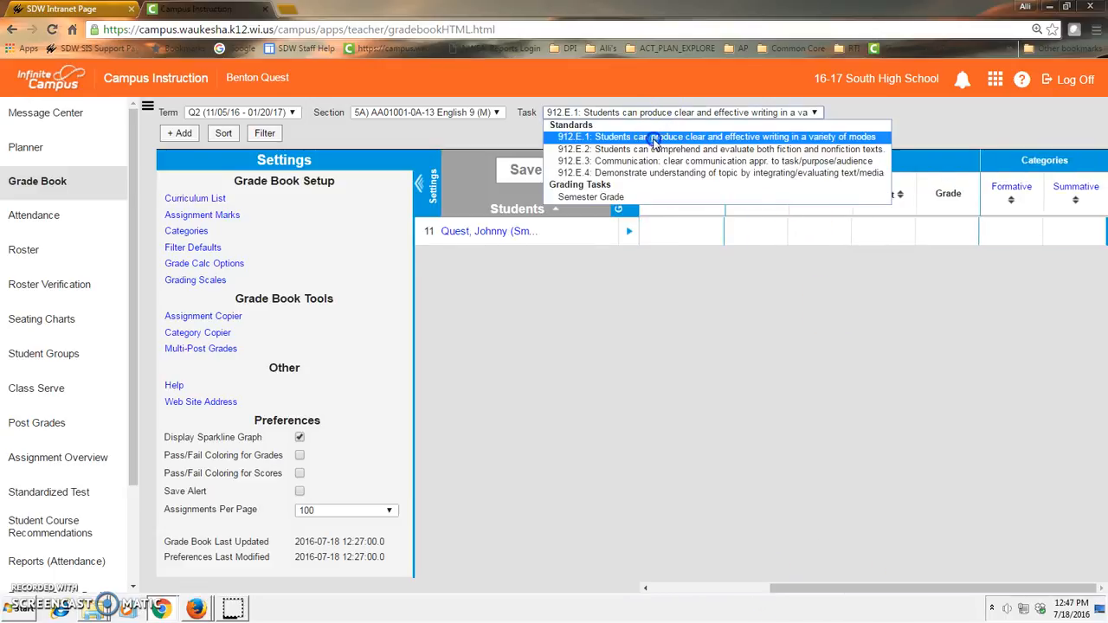
{"action": "left_click", "coordinate": [732, 569]}
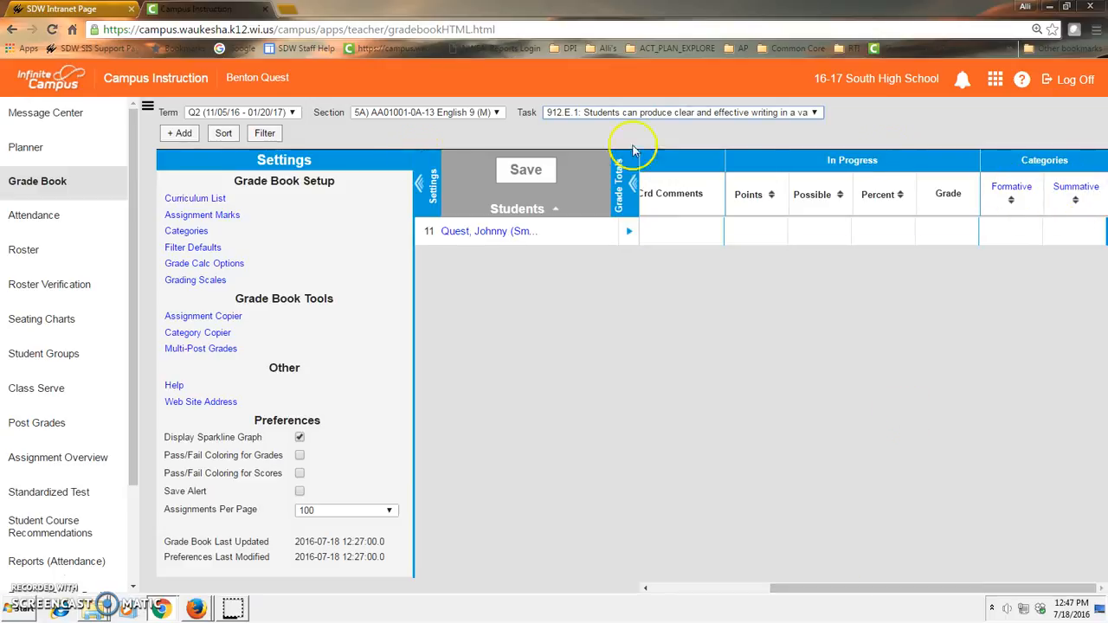
- Add a new assignment named Name with abbreviation NM
{"action": "left_click", "coordinate": [179, 134]}
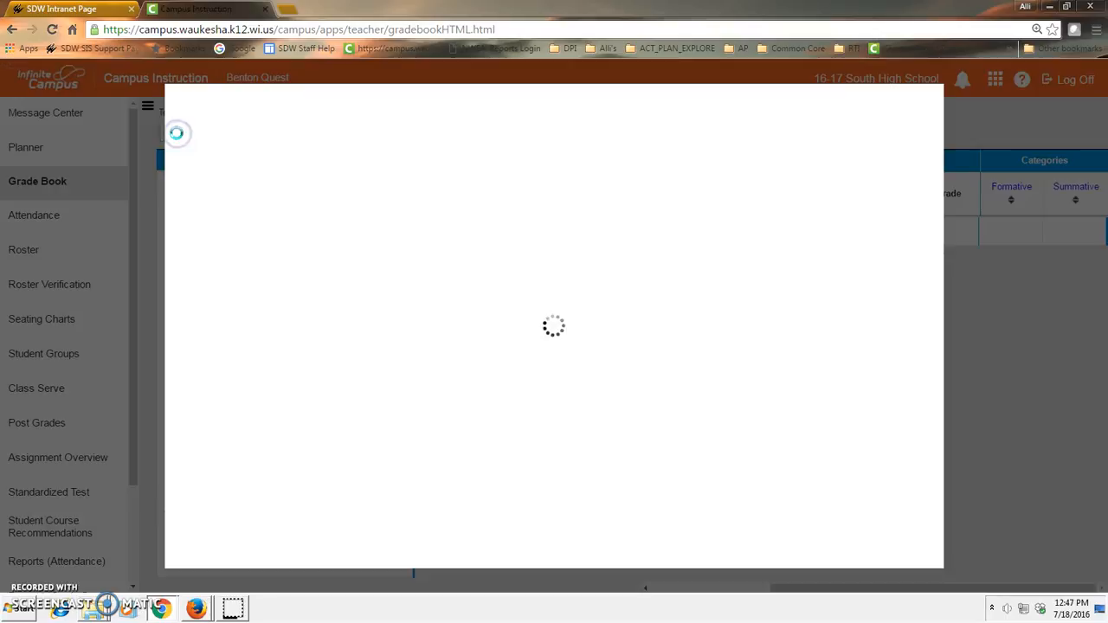
{"action": "left_click", "coordinate": [210, 167]}
{"action": "type", "text": "Name"}
{"action": "key", "text": "Tab"}
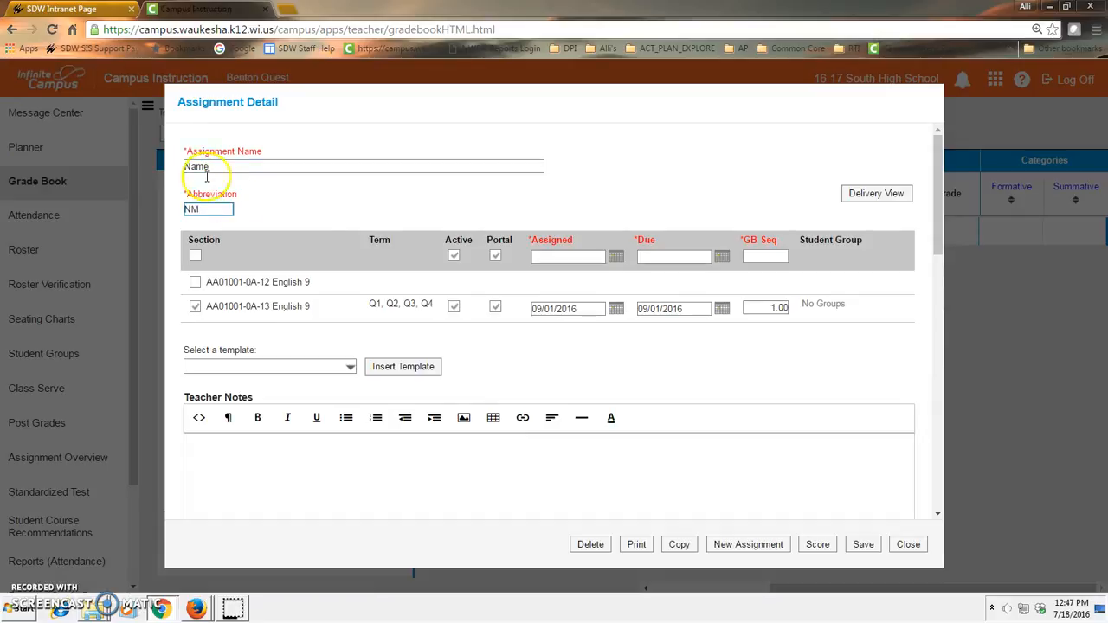
- Check the assigned and due date pickers, keeping both dates at 09/01/2016
{"action": "left_click", "coordinate": [583, 307]}
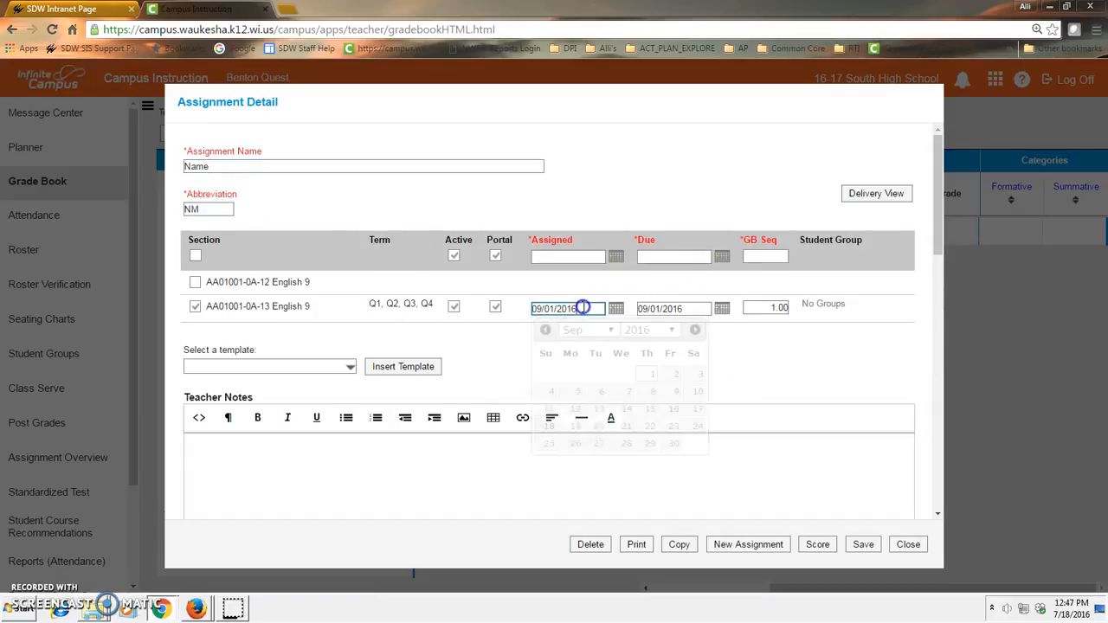
{"action": "left_click", "coordinate": [693, 307]}
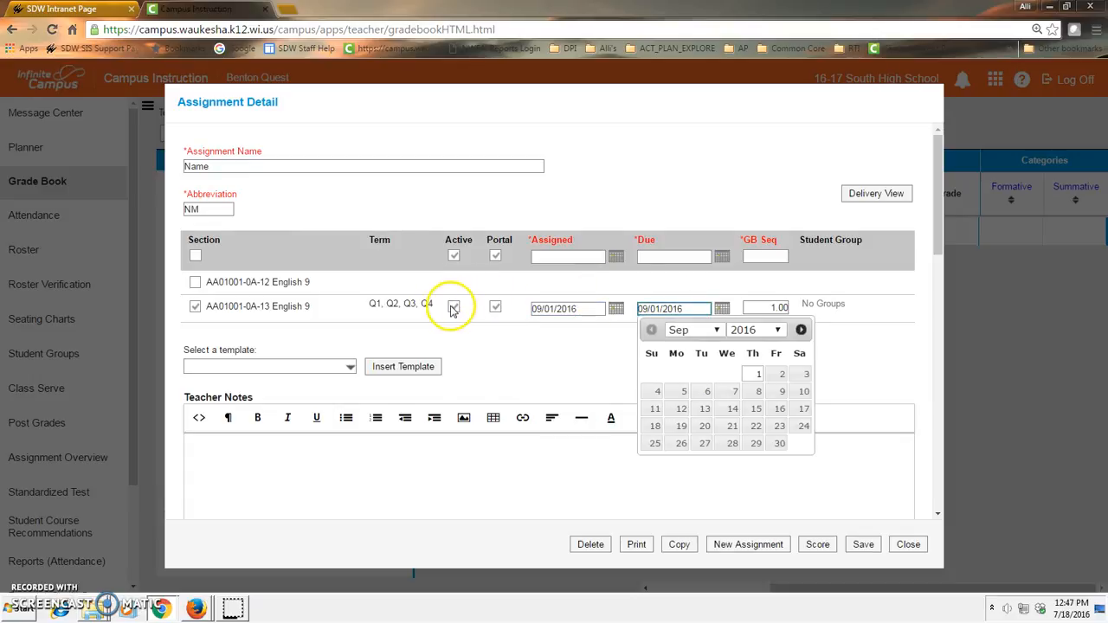
{"action": "left_click", "coordinate": [875, 352]}
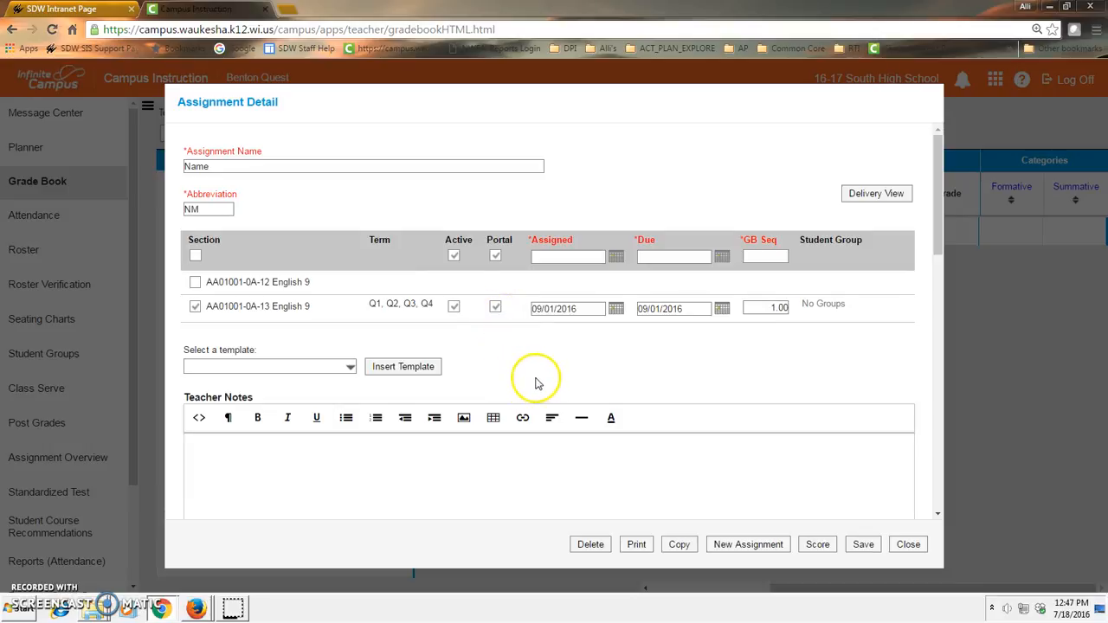
- Align the assignment to standard 912.E.1 in the Formative category
{"action": "scroll", "coordinate": [531, 382], "scroll_direction": "down", "scroll_amount": 3}
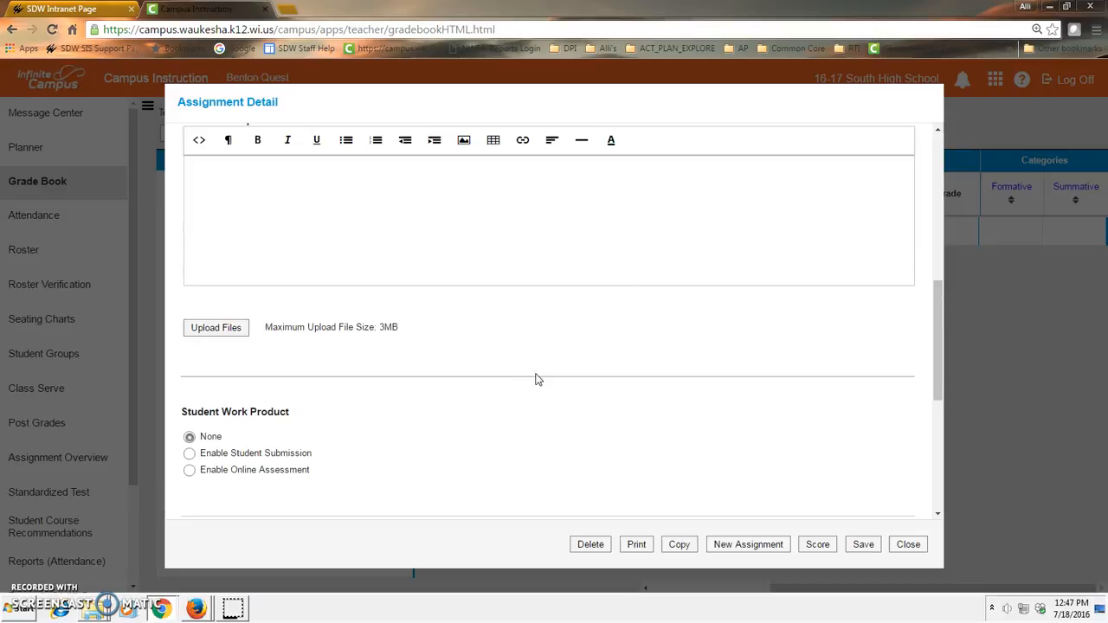
{"action": "scroll", "coordinate": [494, 332], "scroll_direction": "up", "scroll_amount": 3}
{"action": "scroll", "coordinate": [294, 303], "scroll_direction": "up", "scroll_amount": 2}
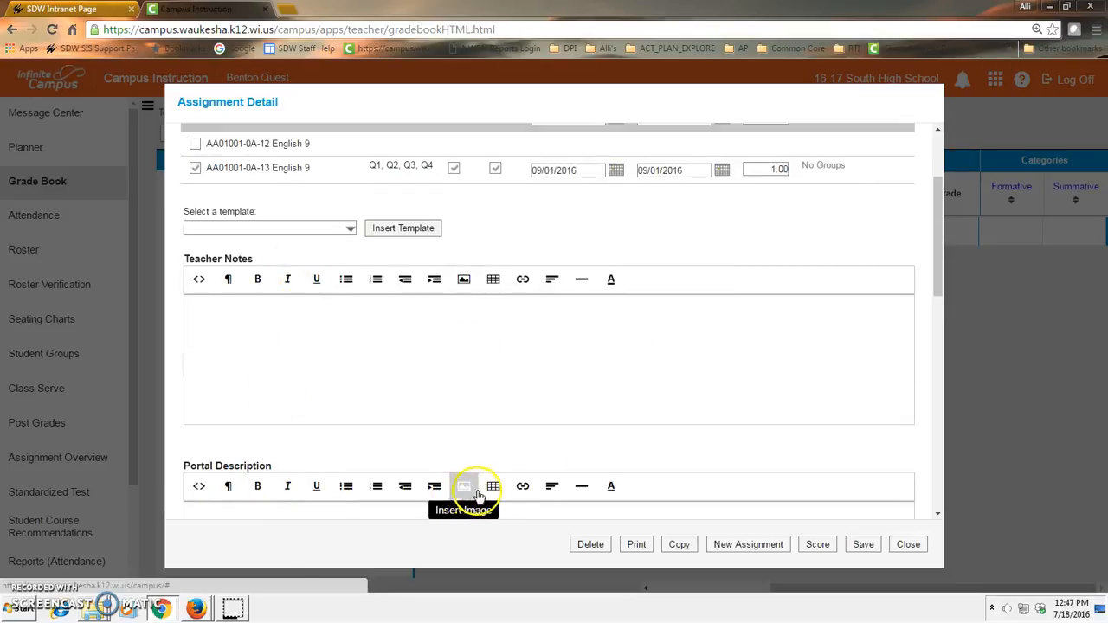
{"action": "scroll", "coordinate": [612, 486], "scroll_direction": "down", "scroll_amount": 1}
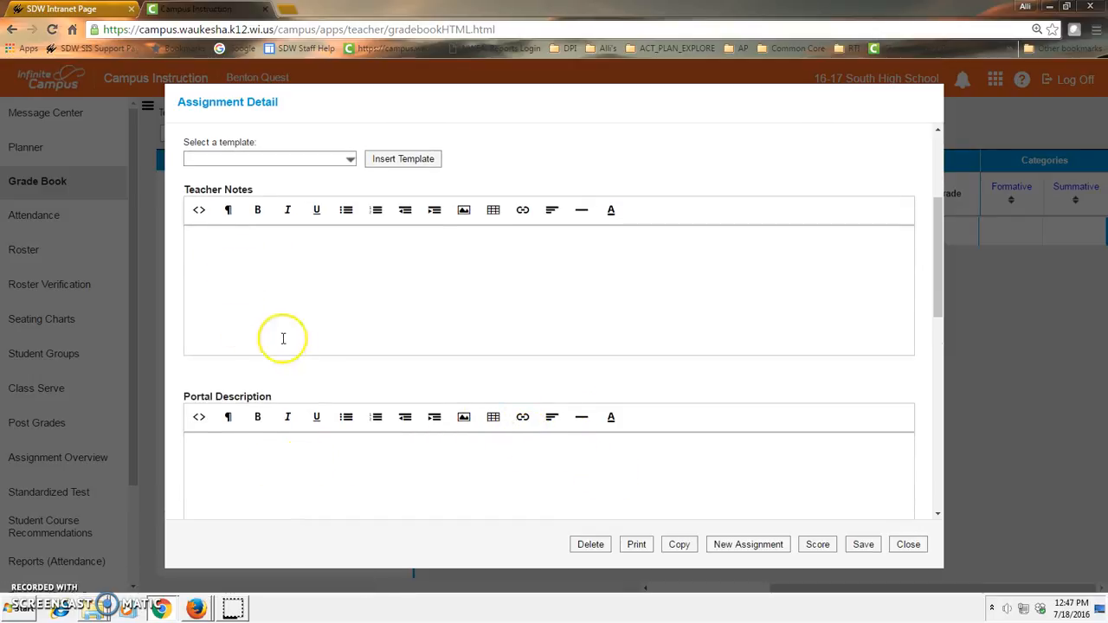
{"action": "scroll", "coordinate": [299, 350], "scroll_direction": "down", "scroll_amount": 2}
{"action": "scroll", "coordinate": [299, 351], "scroll_direction": "down", "scroll_amount": 3}
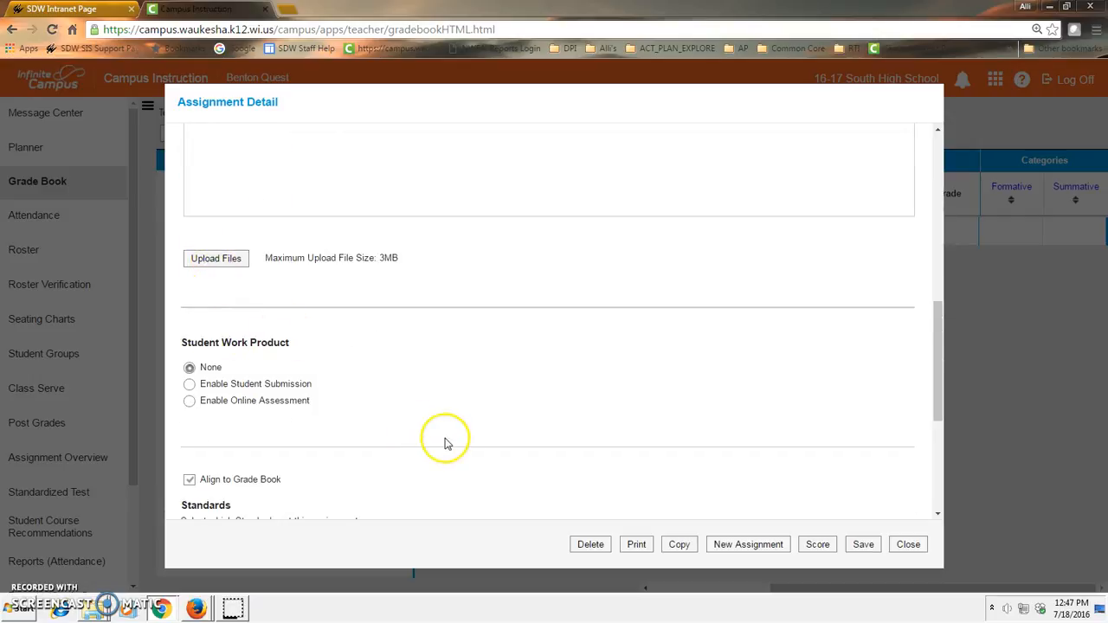
{"action": "scroll", "coordinate": [445, 441], "scroll_direction": "down", "scroll_amount": 2}
{"action": "scroll", "coordinate": [472, 403], "scroll_direction": "down", "scroll_amount": 2}
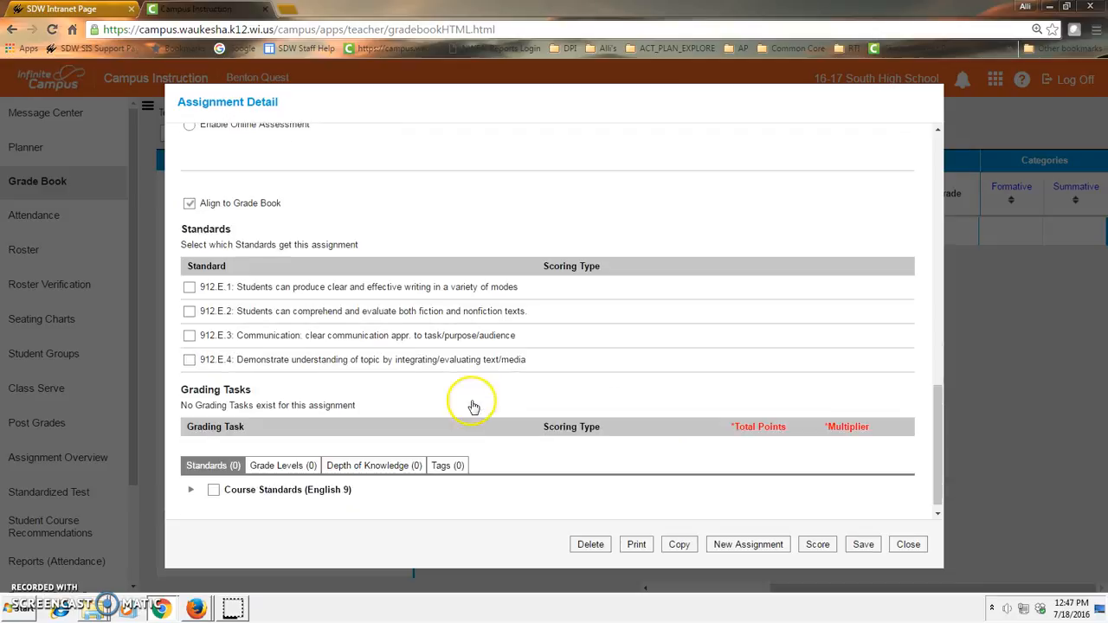
{"action": "left_click", "coordinate": [189, 286]}
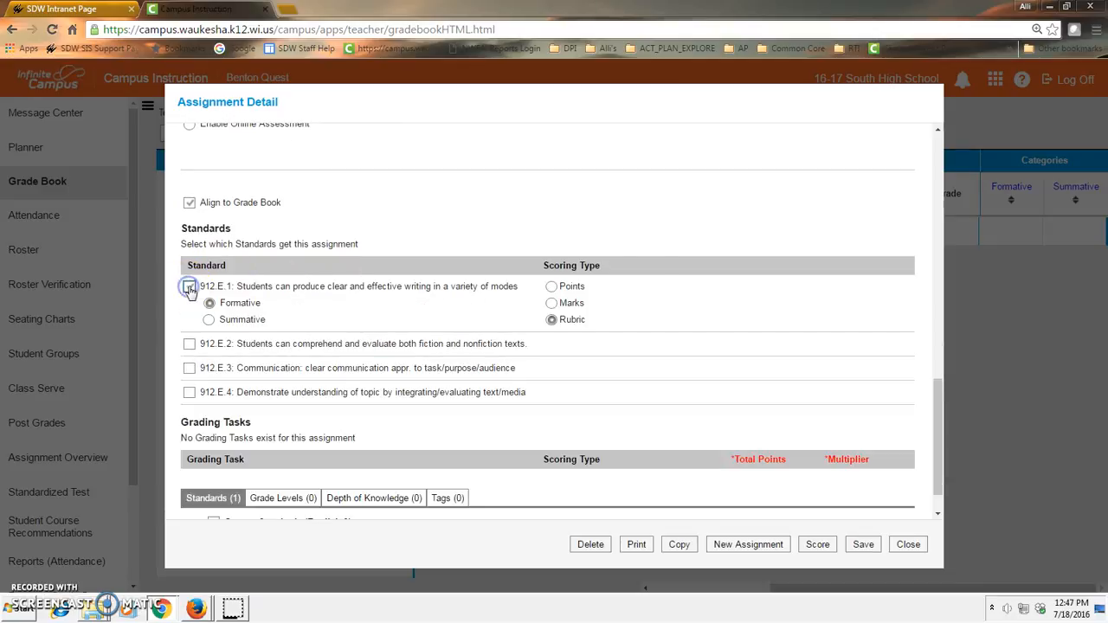
- Score the standard with Marks using HS A/B Marks.17 and 100 total points
{"action": "left_click", "coordinate": [552, 304]}
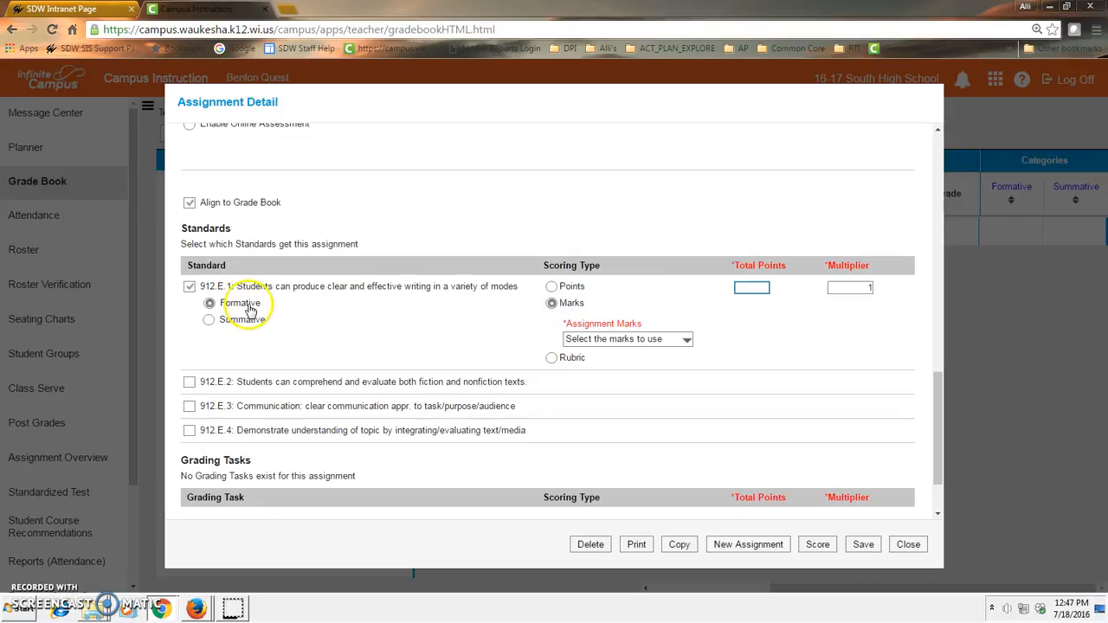
{"action": "left_click", "coordinate": [628, 340]}
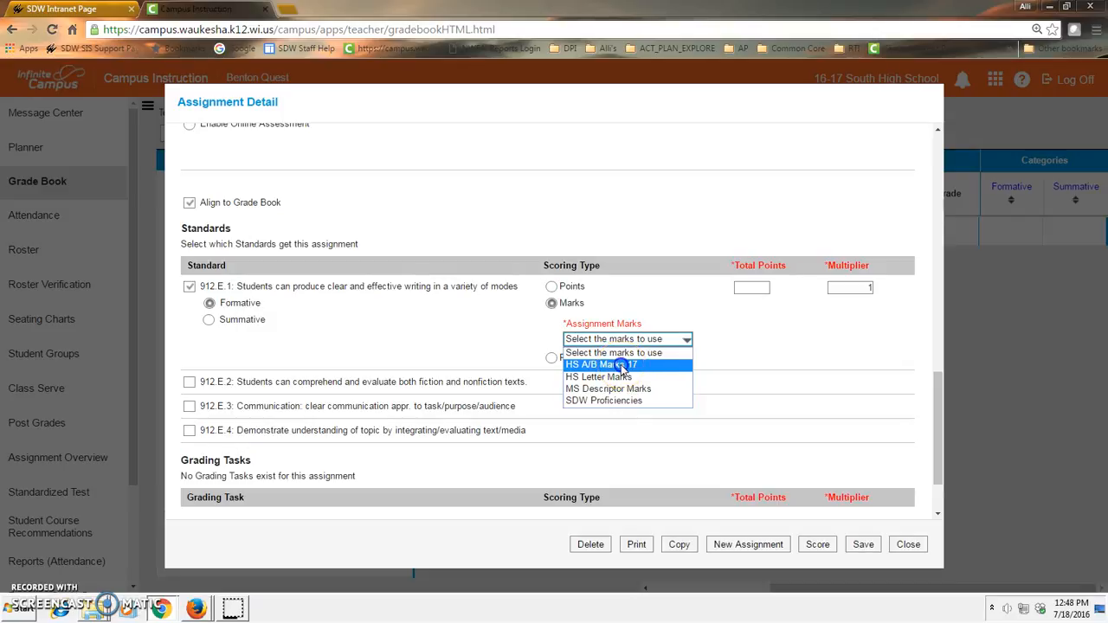
{"action": "left_click", "coordinate": [621, 365]}
{"action": "left_click", "coordinate": [746, 285]}
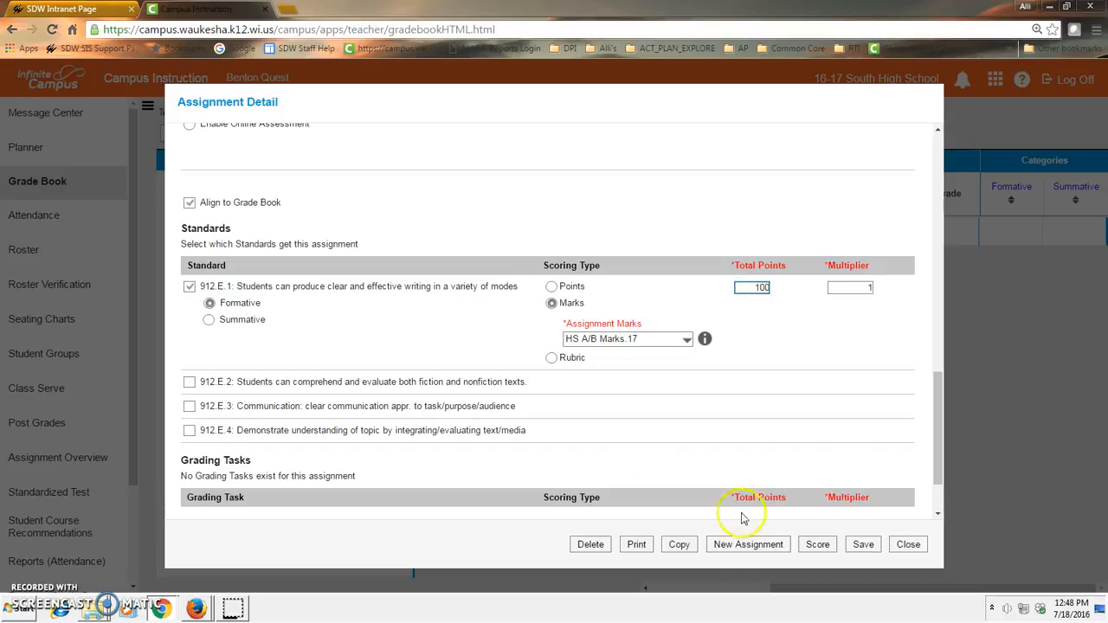
- Save the assignment and close the Assignment Detail dialog
{"action": "left_click", "coordinate": [864, 545]}
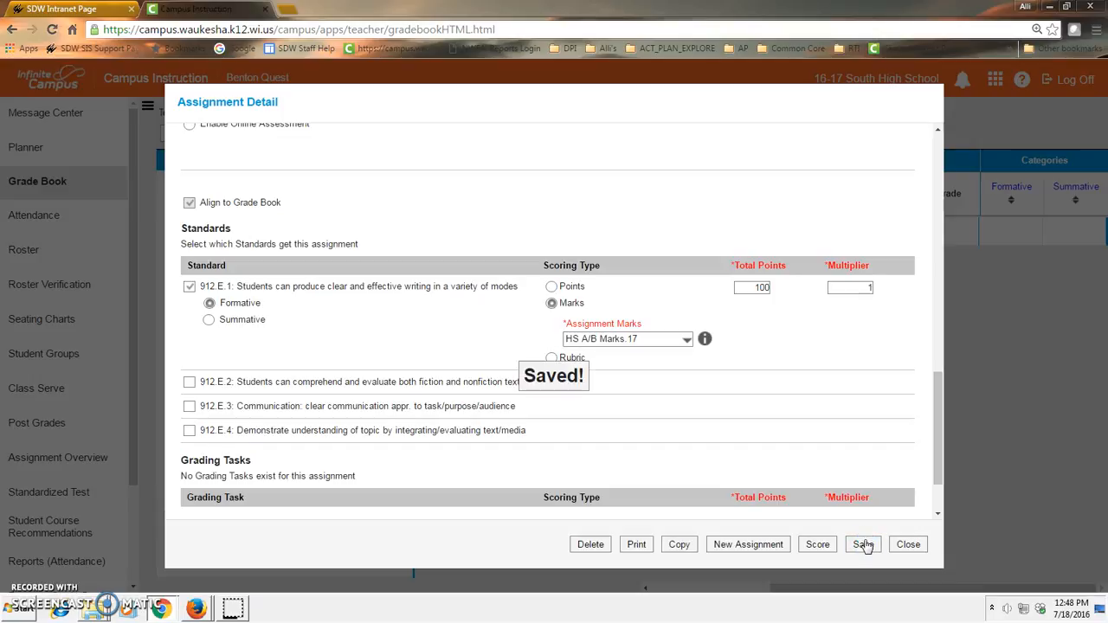
{"action": "left_click", "coordinate": [908, 544]}
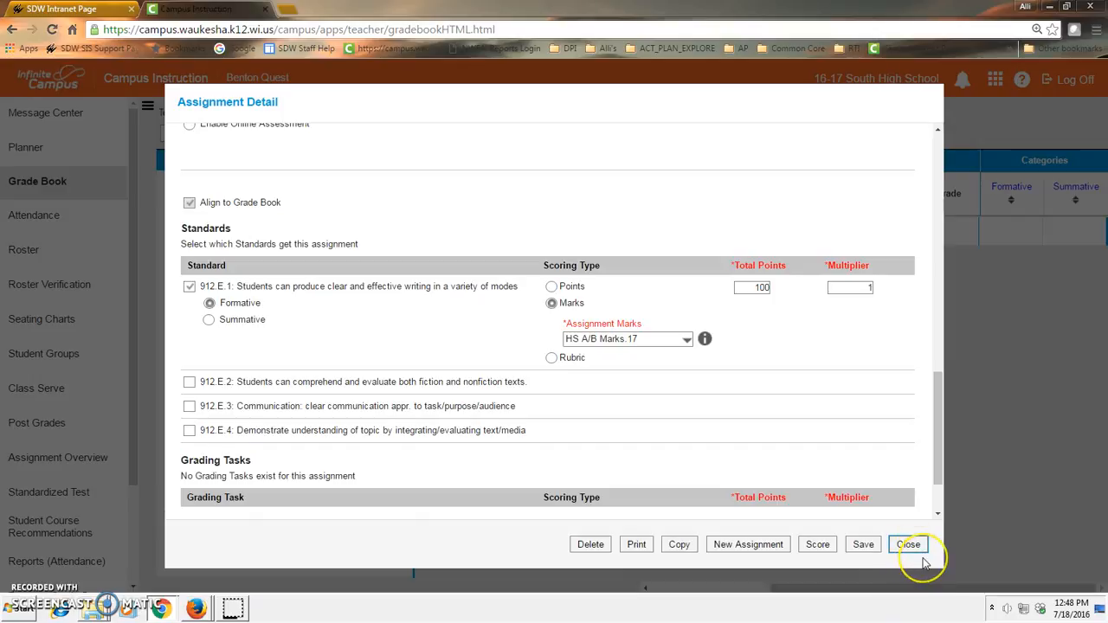
{"action": "left_click", "coordinate": [908, 544]}
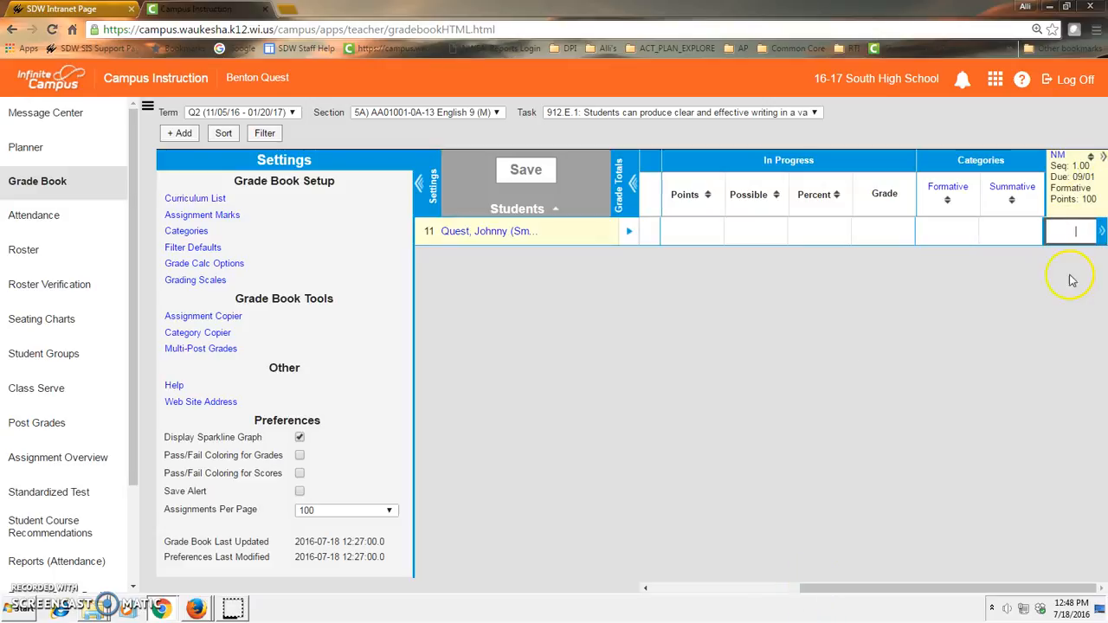
{"action": "mouse_move", "coordinate": [1058, 163]}
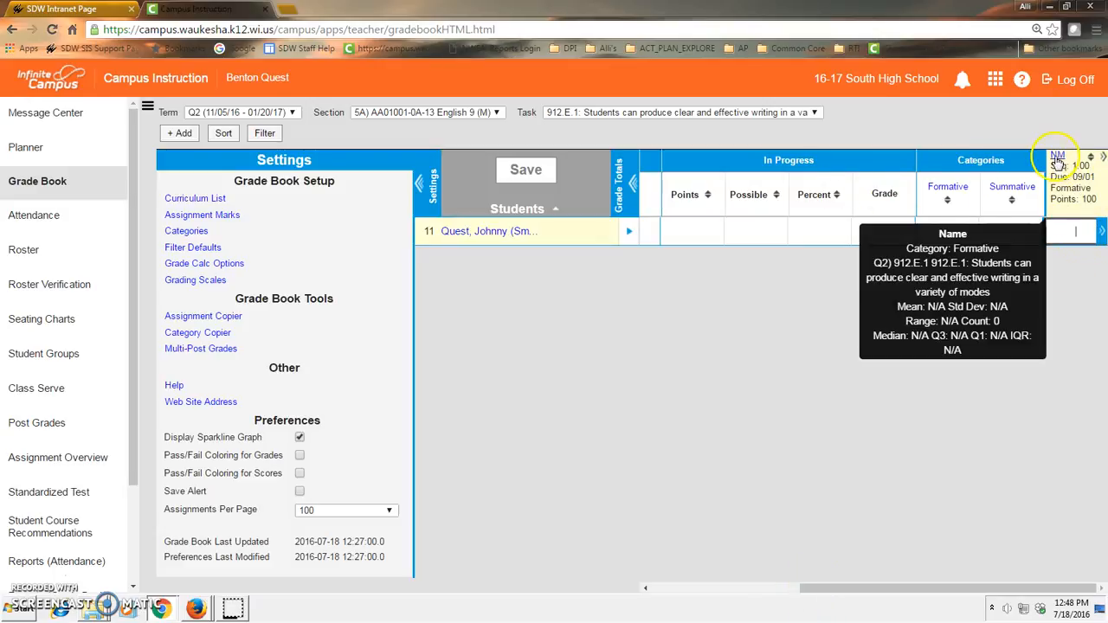